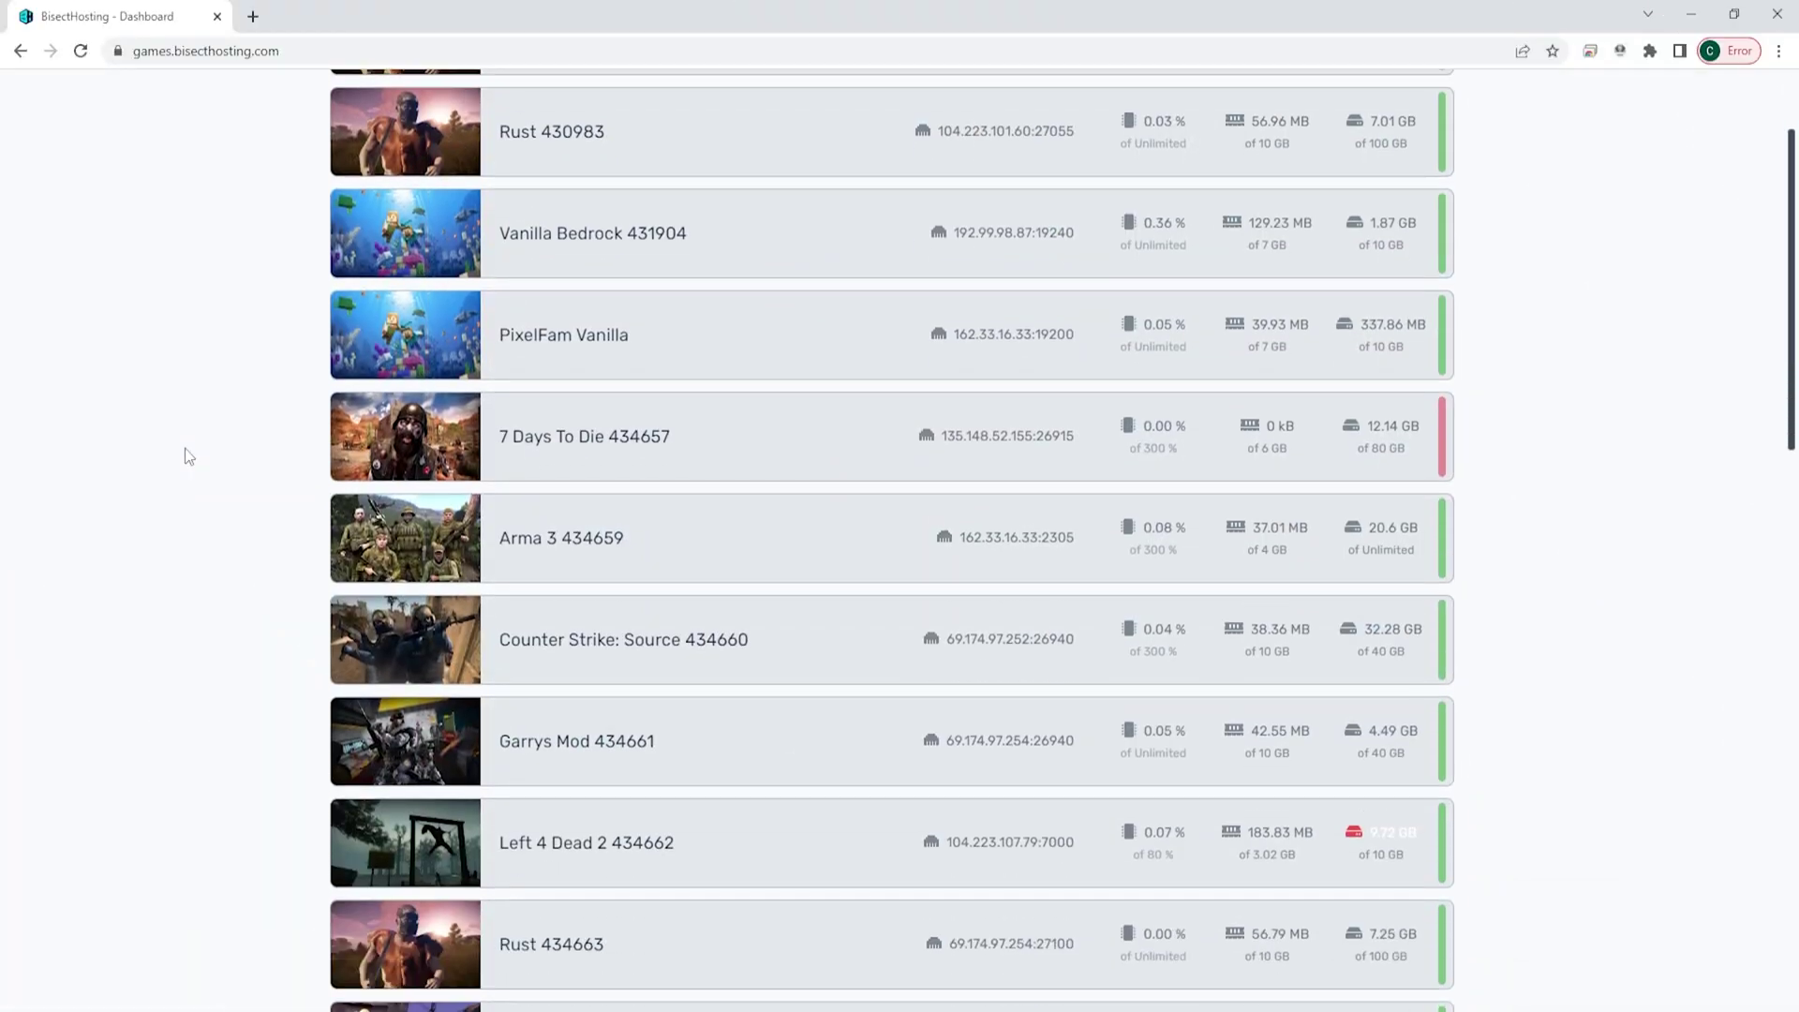
{"action": "scroll", "coordinate": [184, 453], "scroll_direction": "down", "scroll_amount": 3}
{"action": "scroll", "coordinate": [190, 442], "scroll_direction": "down", "scroll_amount": 3}
{"action": "scroll", "coordinate": [191, 442], "scroll_direction": "down", "scroll_amount": 3}
{"action": "scroll", "coordinate": [191, 442], "scroll_direction": "down", "scroll_amount": 3}
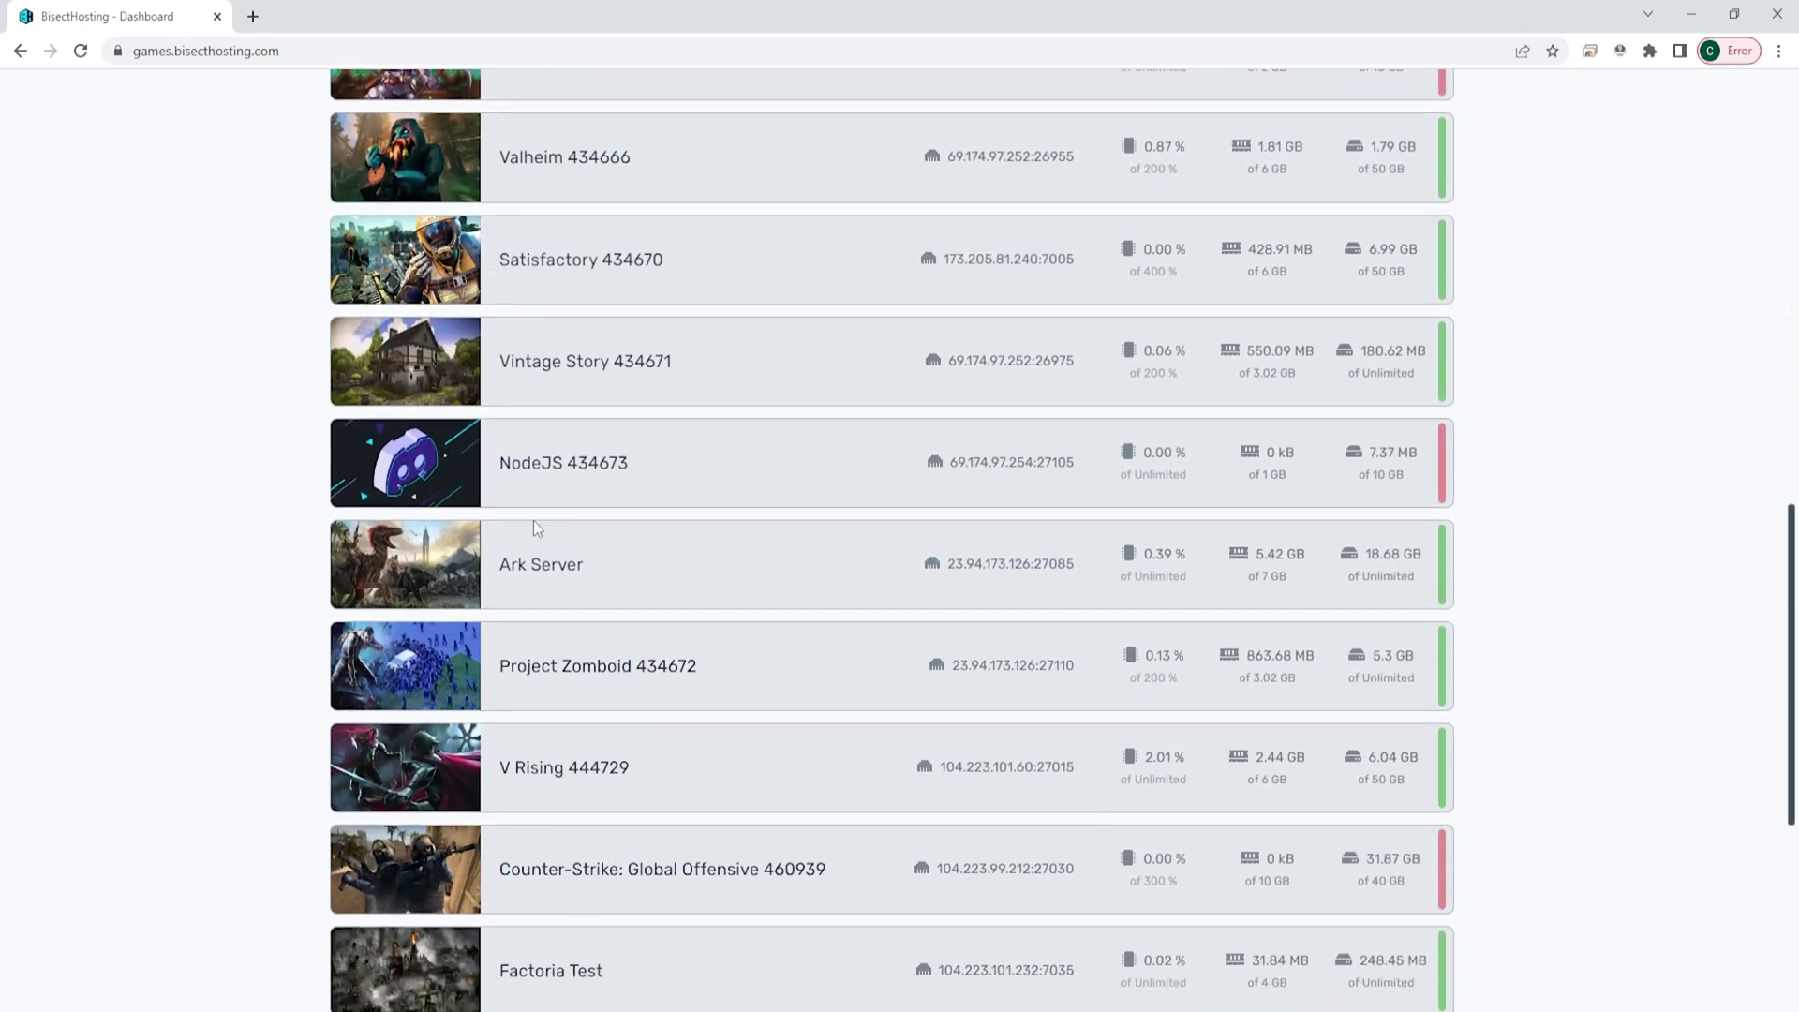
Stop the Ark Server from its console and show its startup variables page
{"action": "left_click", "coordinate": [522, 548]}
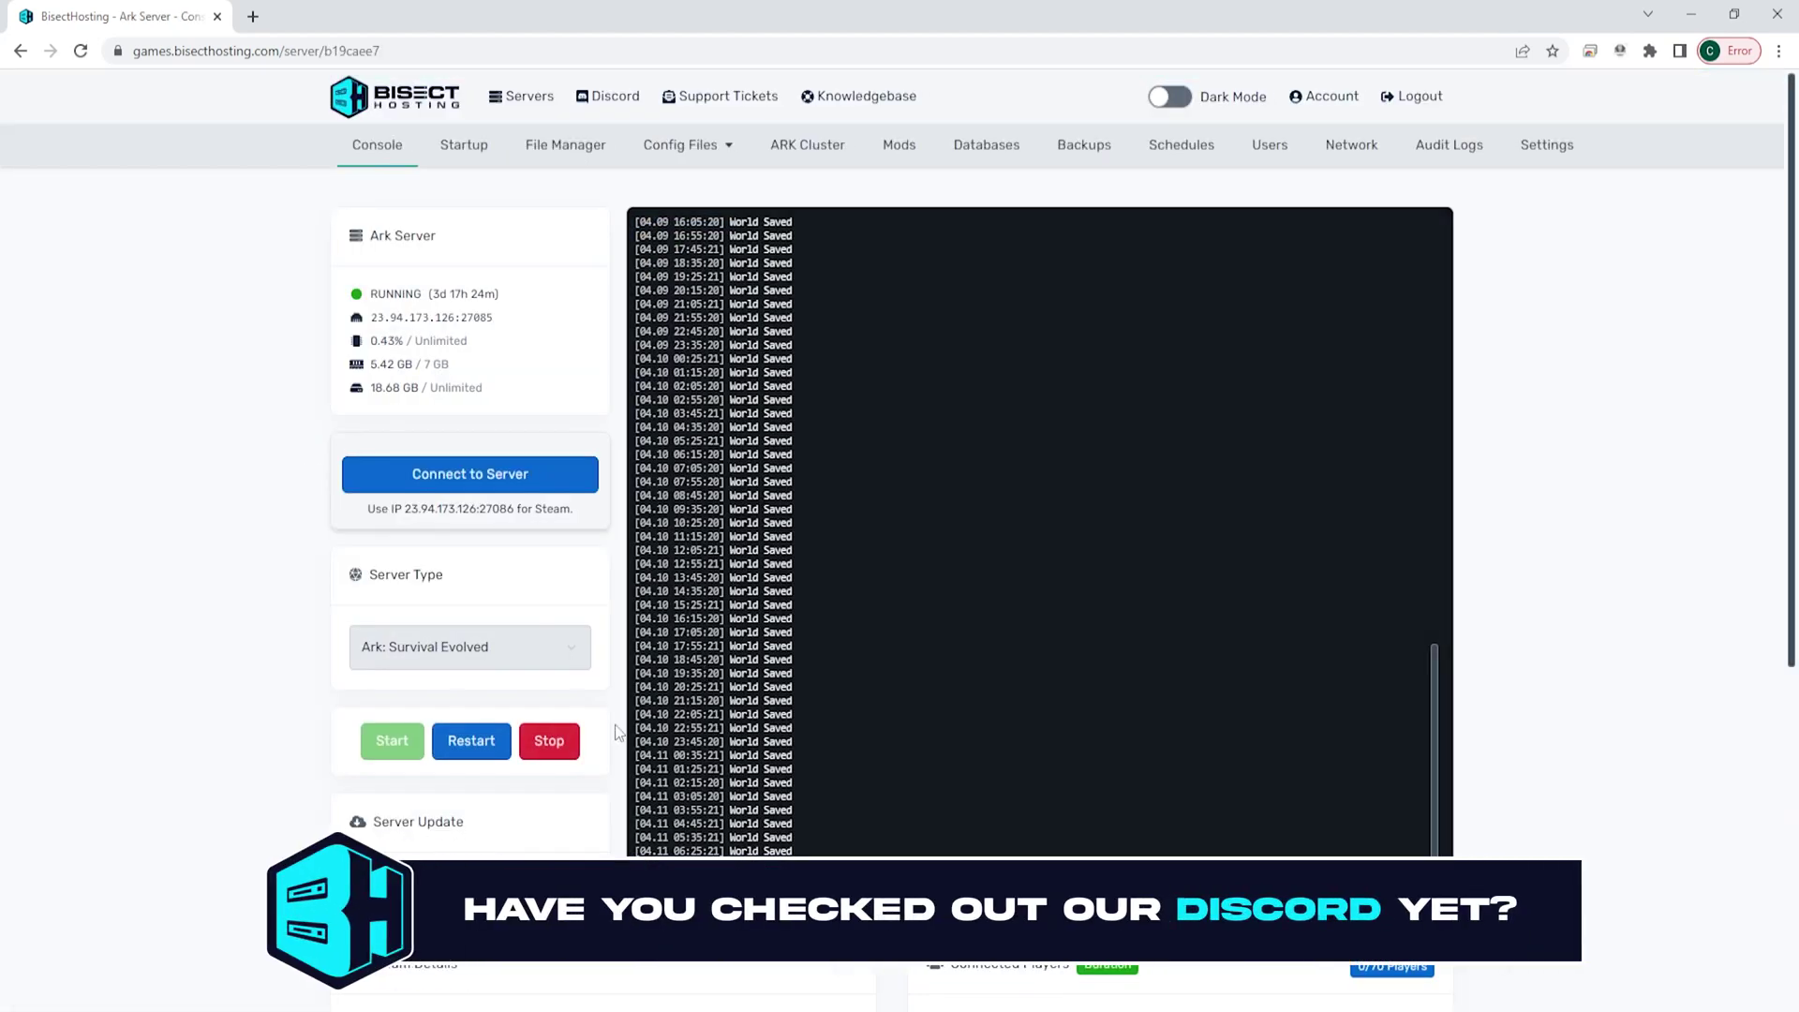
{"action": "left_click", "coordinate": [573, 756]}
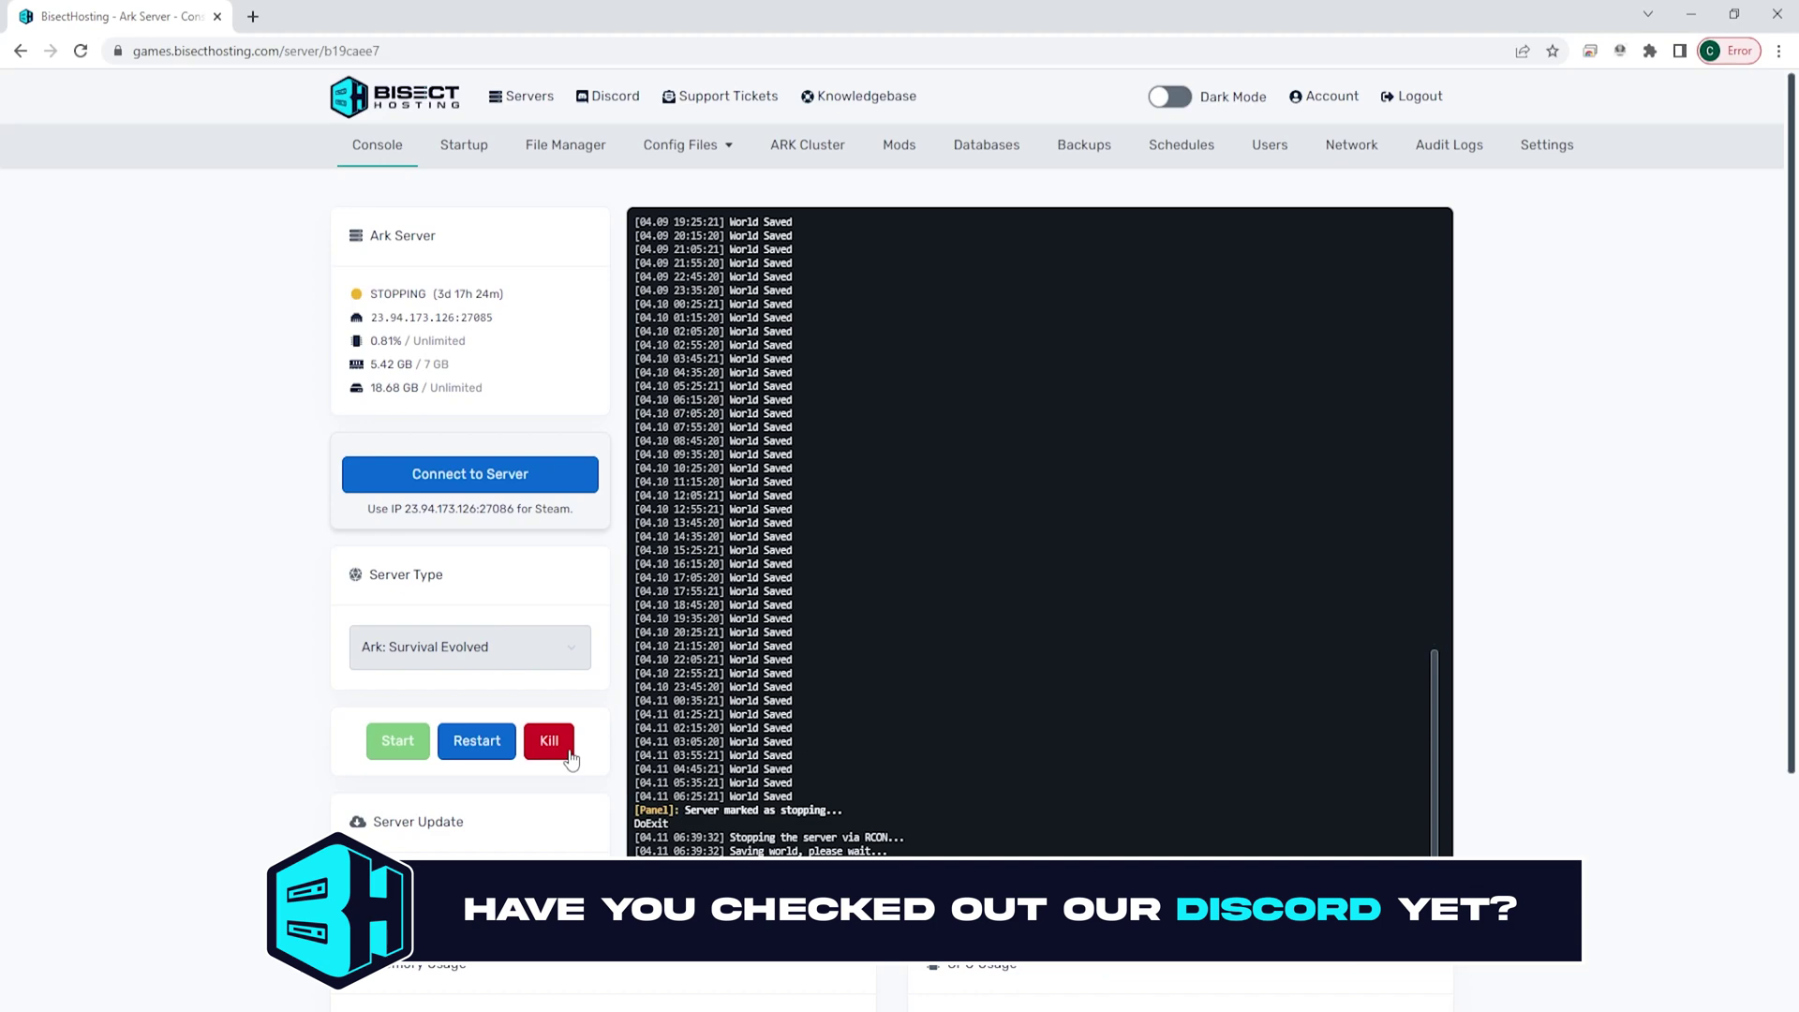
{"action": "left_click", "coordinate": [465, 144]}
{"action": "scroll", "coordinate": [591, 576], "scroll_direction": "down", "scroll_amount": 5}
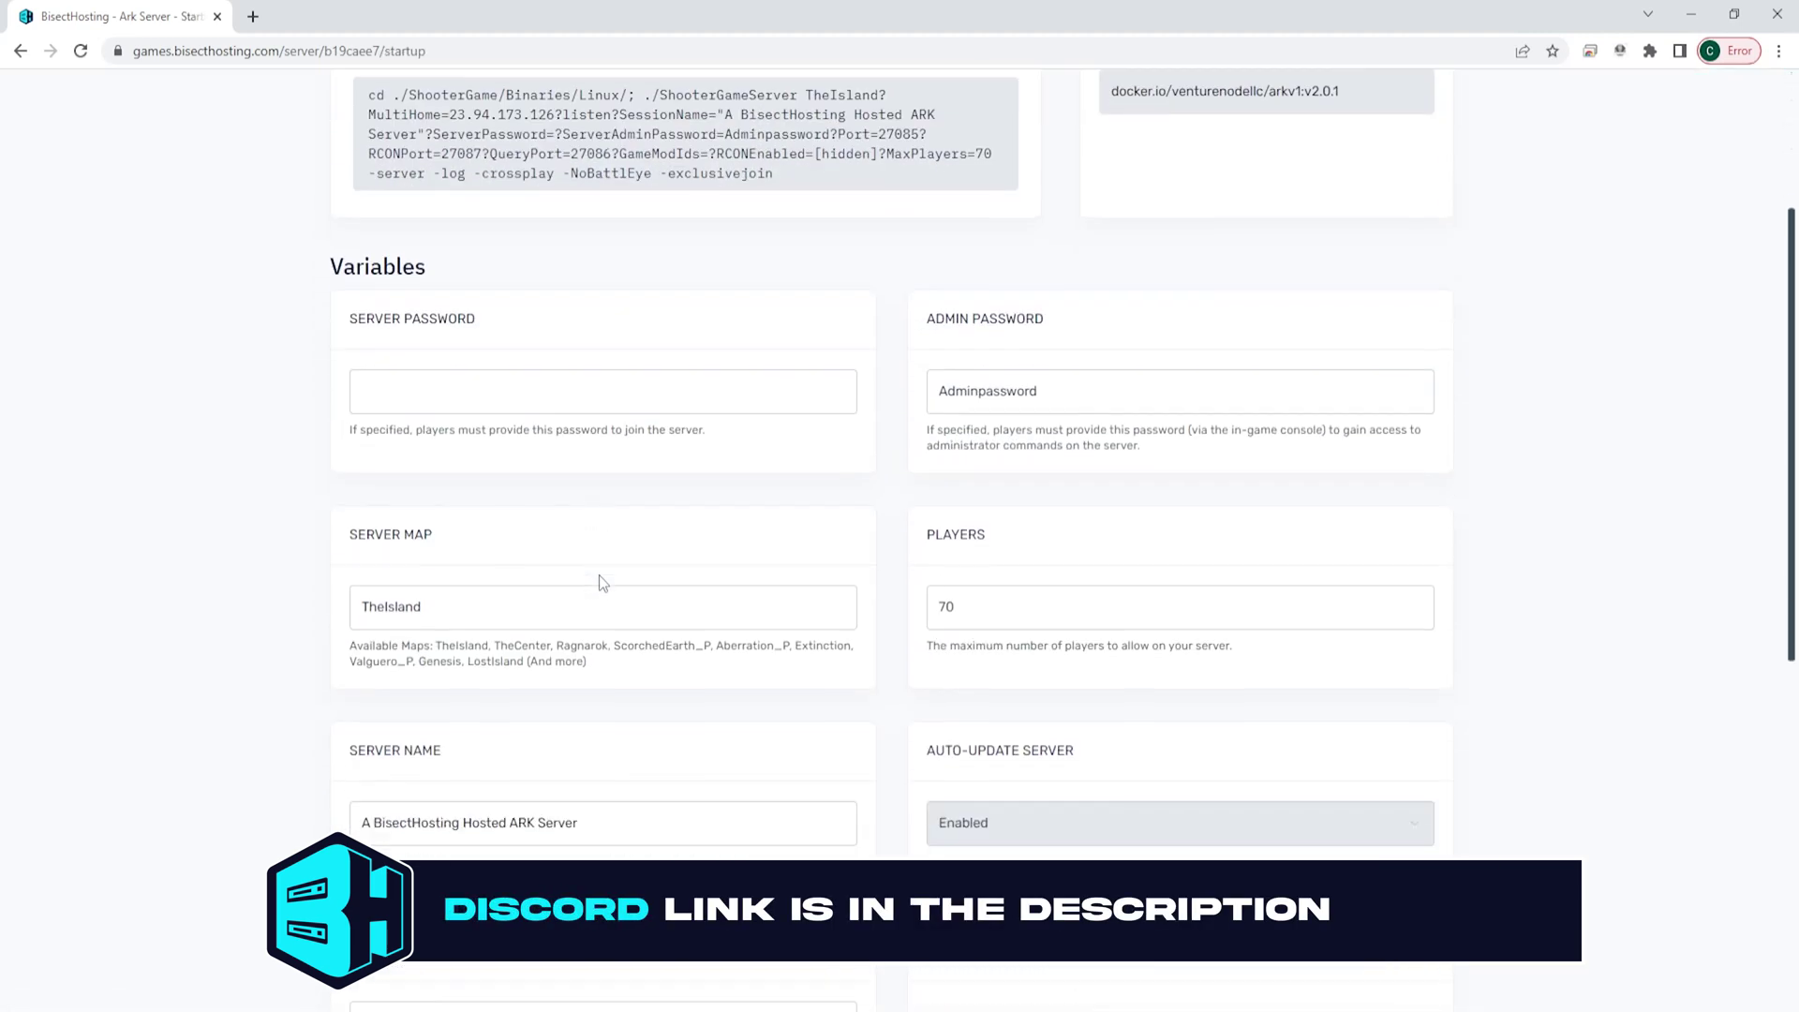
{"action": "scroll", "coordinate": [601, 579], "scroll_direction": "down", "scroll_amount": 5}
{"action": "scroll", "coordinate": [600, 579], "scroll_direction": "down", "scroll_amount": 5}
{"action": "scroll", "coordinate": [599, 579], "scroll_direction": "down", "scroll_amount": 2}
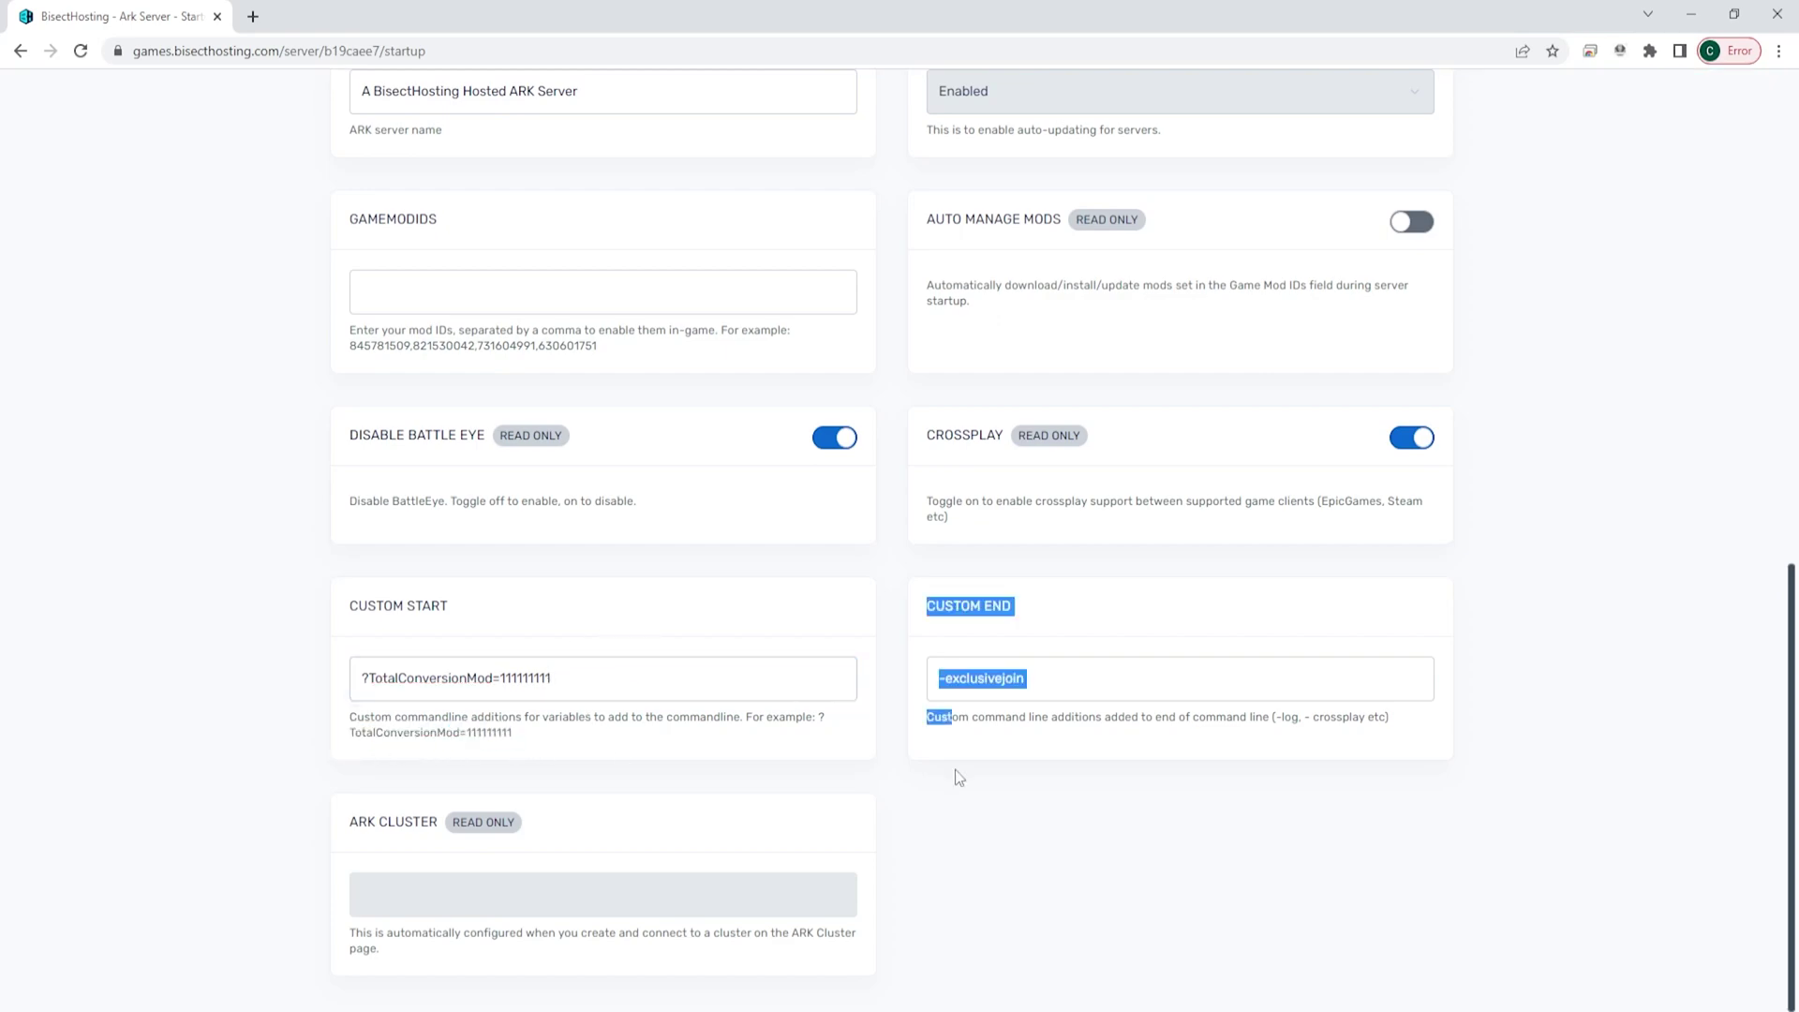
{"action": "scroll", "coordinate": [823, 721], "scroll_direction": "up", "scroll_amount": 5}
{"action": "scroll", "coordinate": [822, 562], "scroll_direction": "up", "scroll_amount": 5}
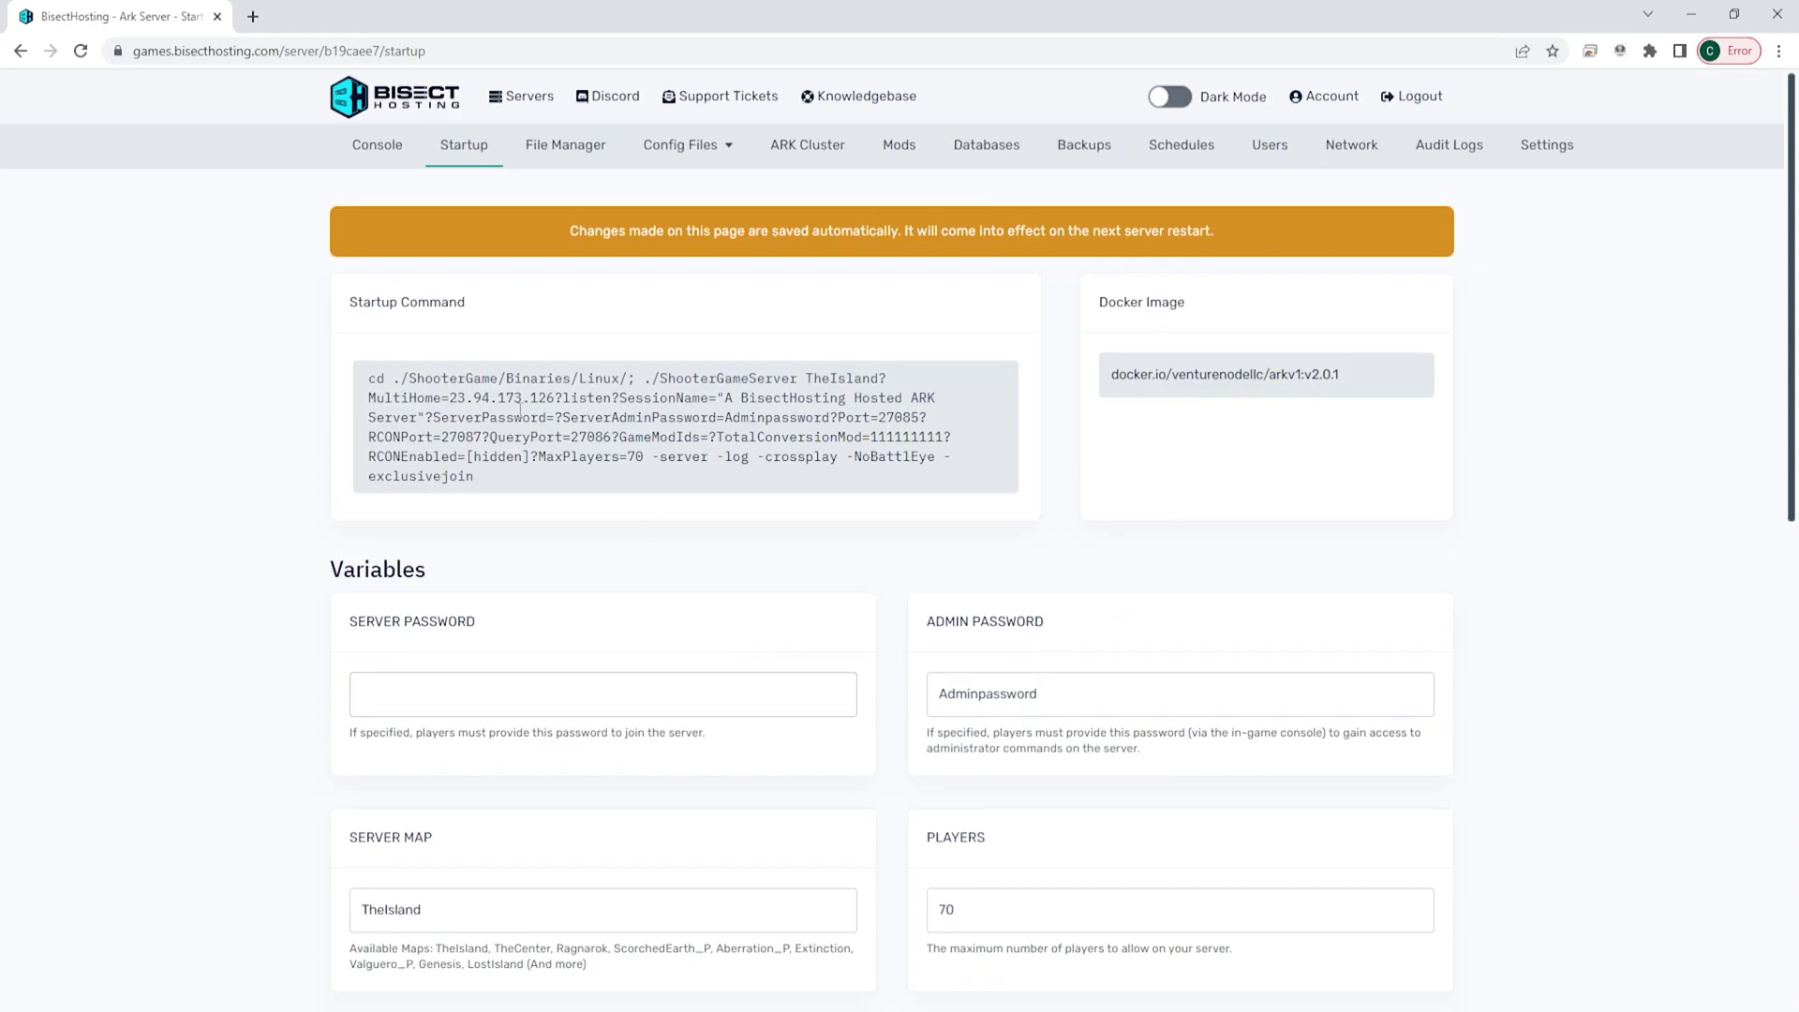
View the Ark Server console again, now offline with its Start button available
{"action": "left_click", "coordinate": [377, 145]}
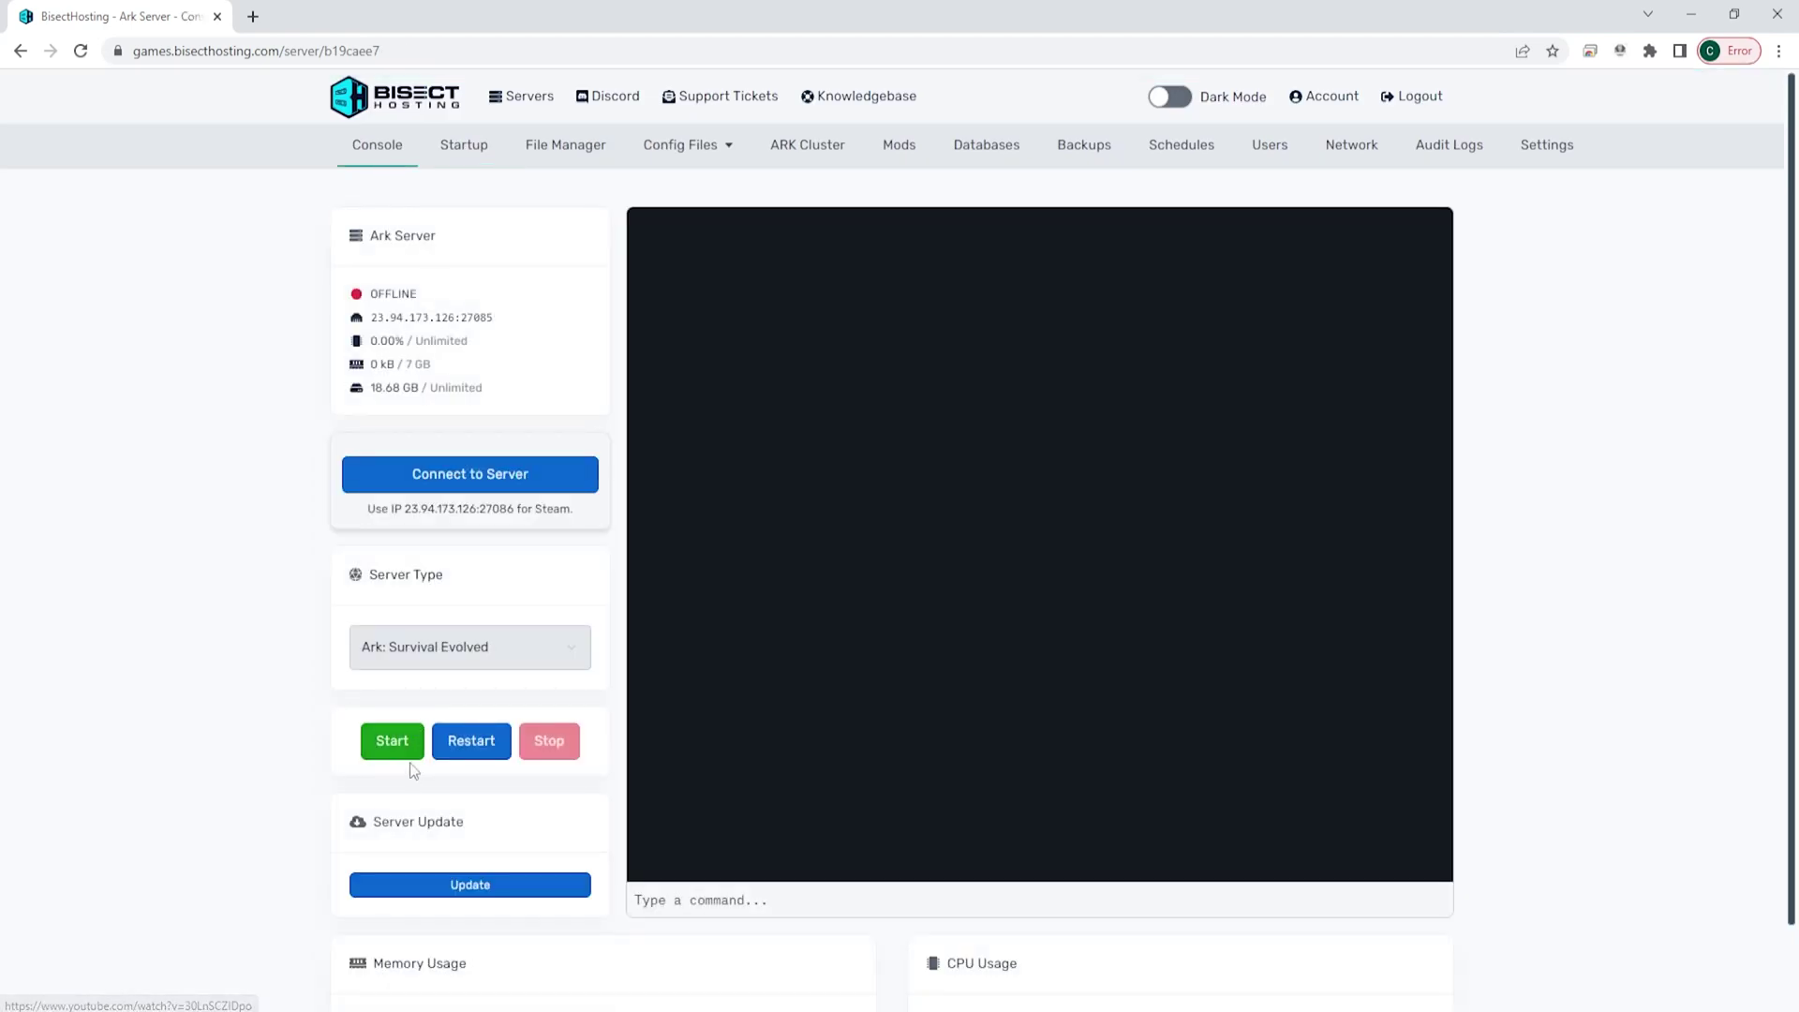